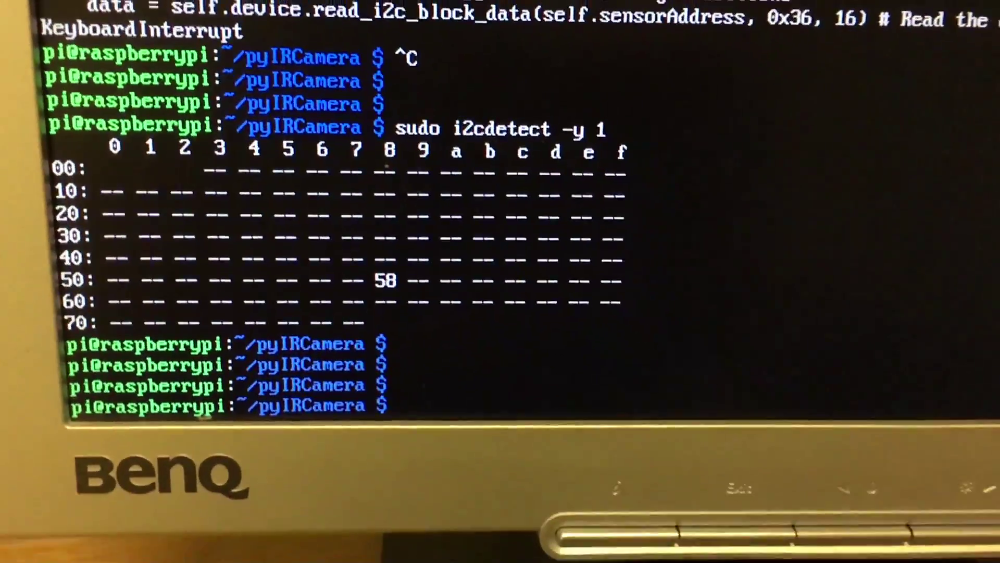
Recall the 'python test-example.py' command from the shell history
key(Up)
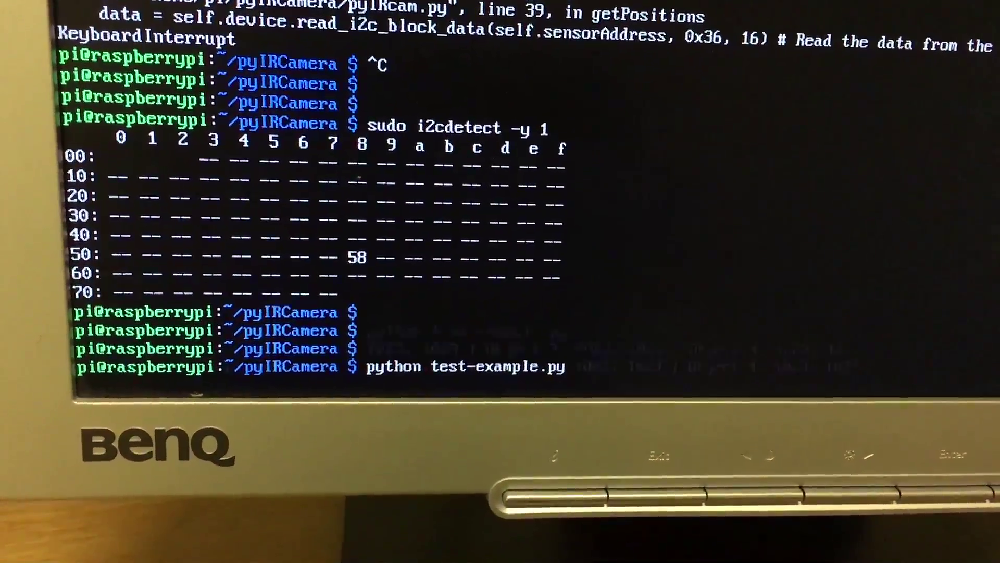
Run test-example.py so coordinates stream continuously while one LED is blocked
key(Return)
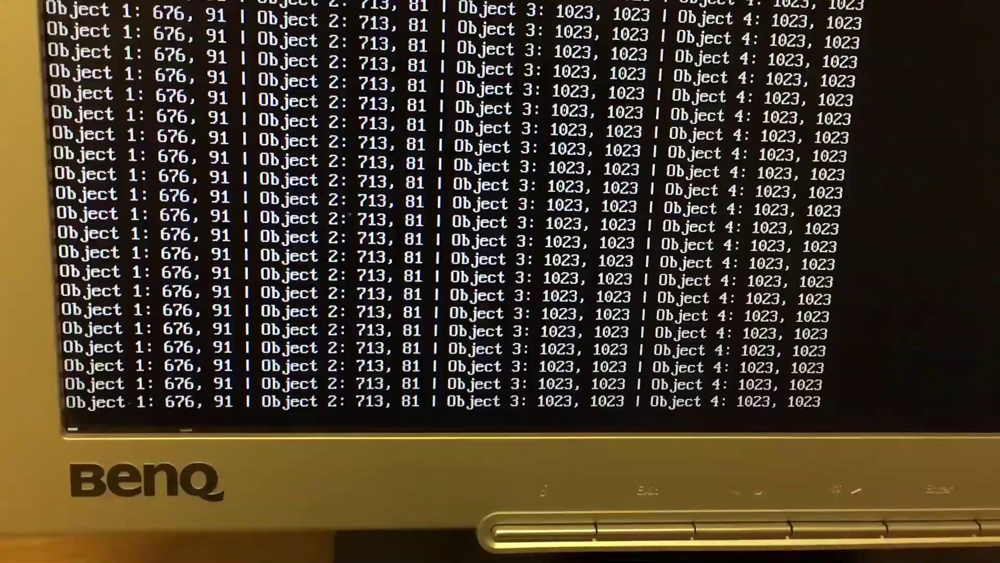